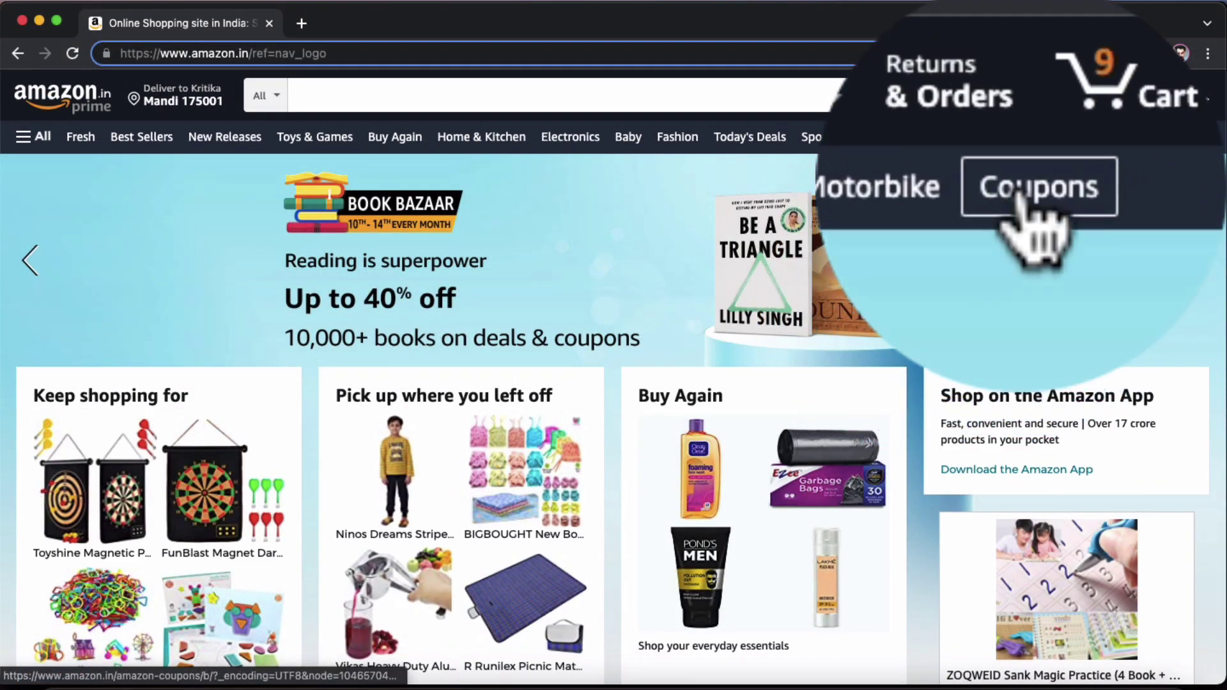
- Open Amazon Coupons and browse the Health & Household category's coupon listings
{"action": "left_click", "coordinate": [1142, 141]}
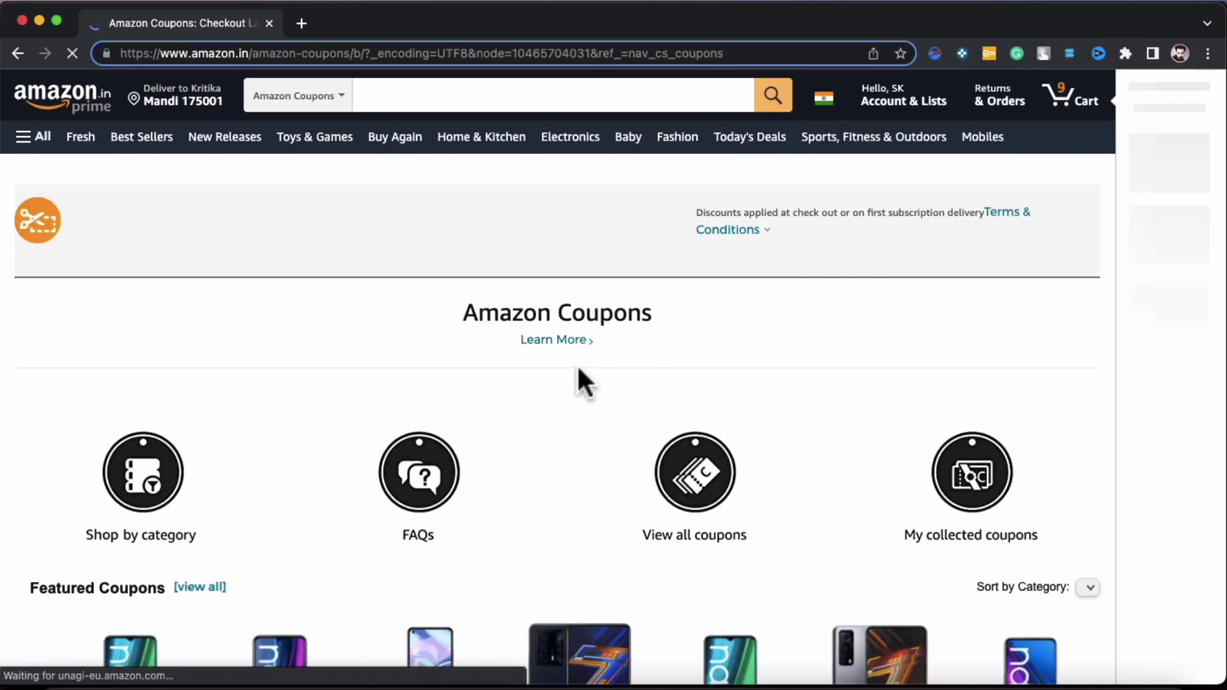
{"action": "scroll", "coordinate": [534, 425], "scroll_direction": "down", "scroll_amount": 3}
{"action": "left_click", "coordinate": [145, 299]}
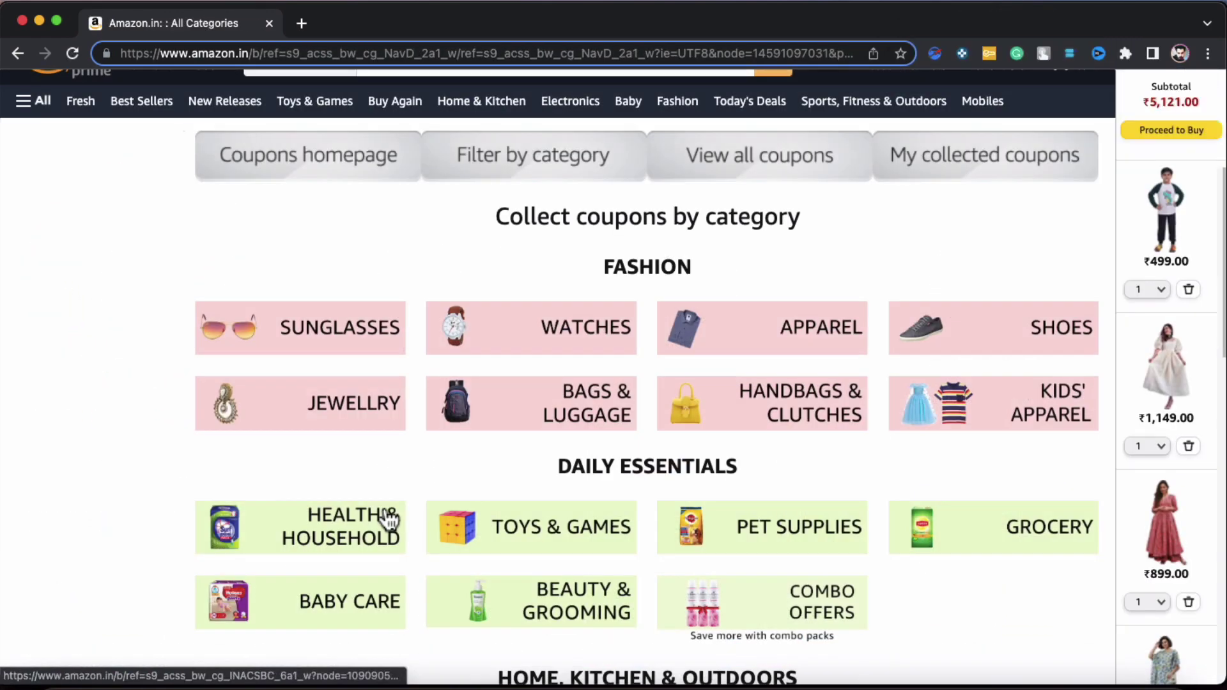
{"action": "left_click", "coordinate": [386, 517]}
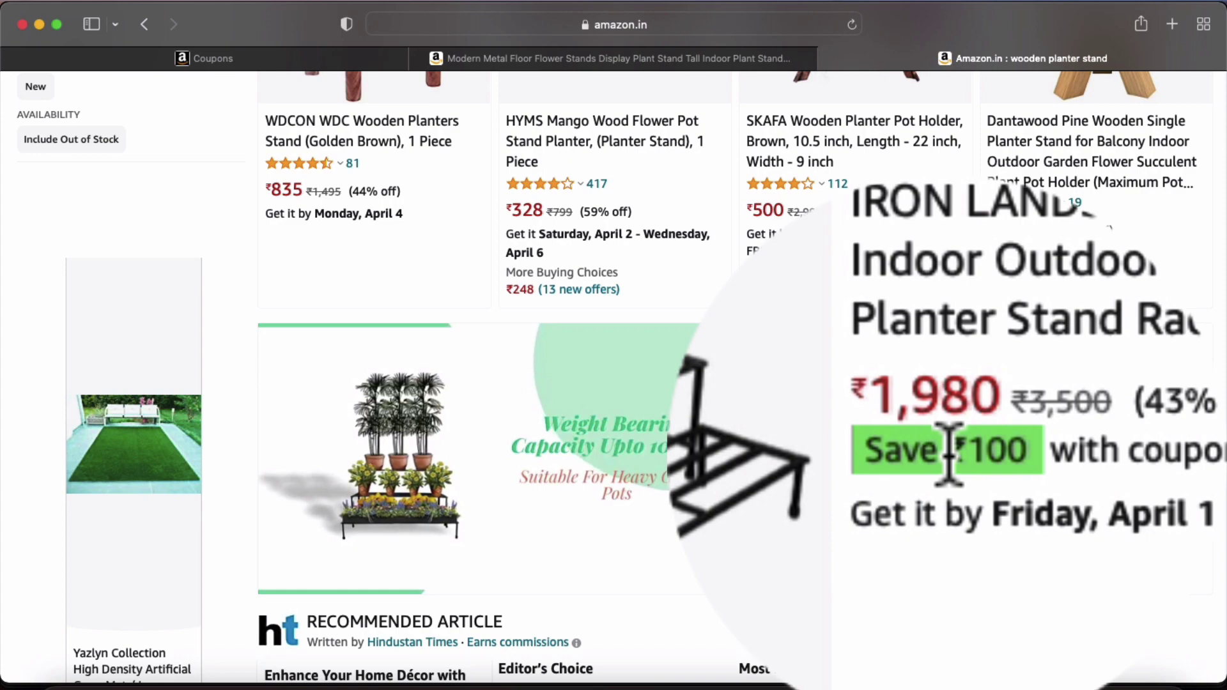
{"action": "scroll", "coordinate": [950, 453], "scroll_direction": "down", "scroll_amount": 5}
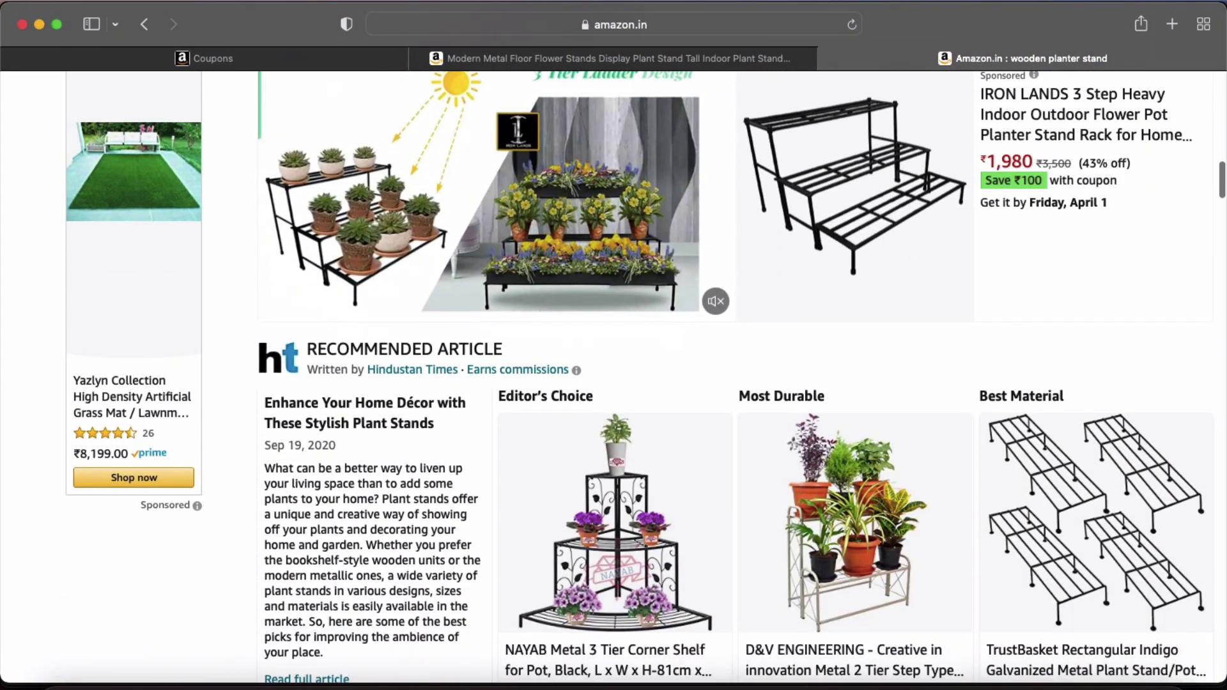
{"action": "scroll", "coordinate": [613, 377], "scroll_direction": "down", "scroll_amount": 5}
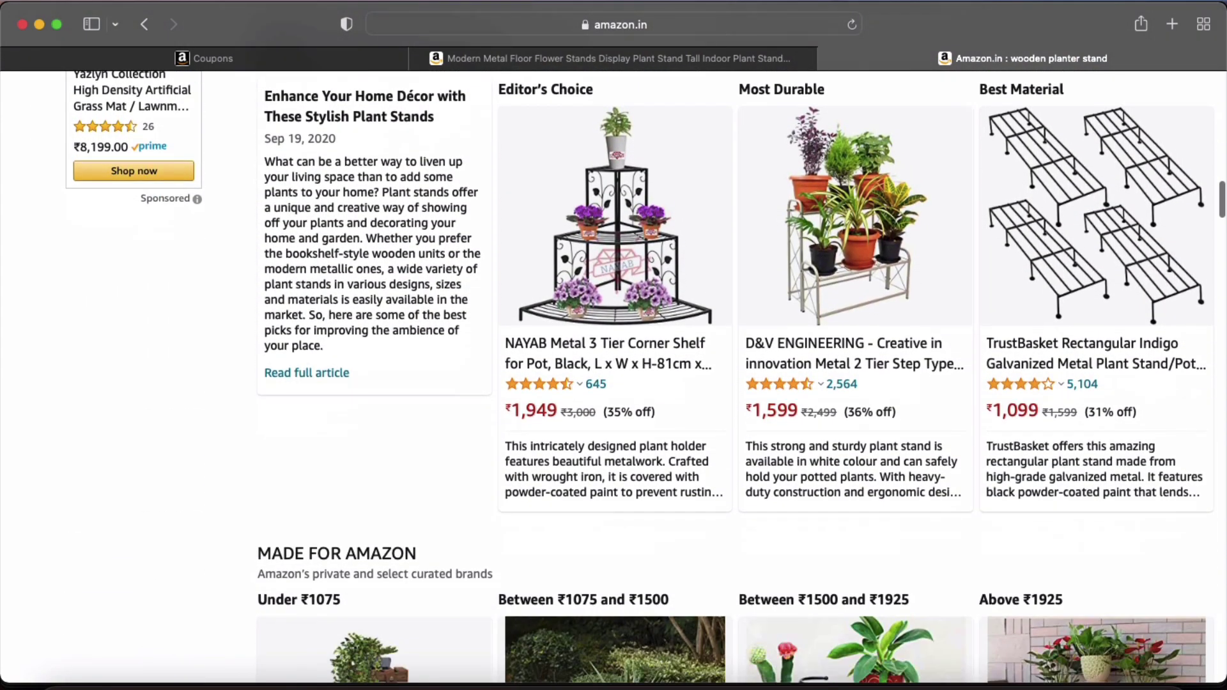
{"action": "scroll", "coordinate": [614, 377], "scroll_direction": "down", "scroll_amount": 5}
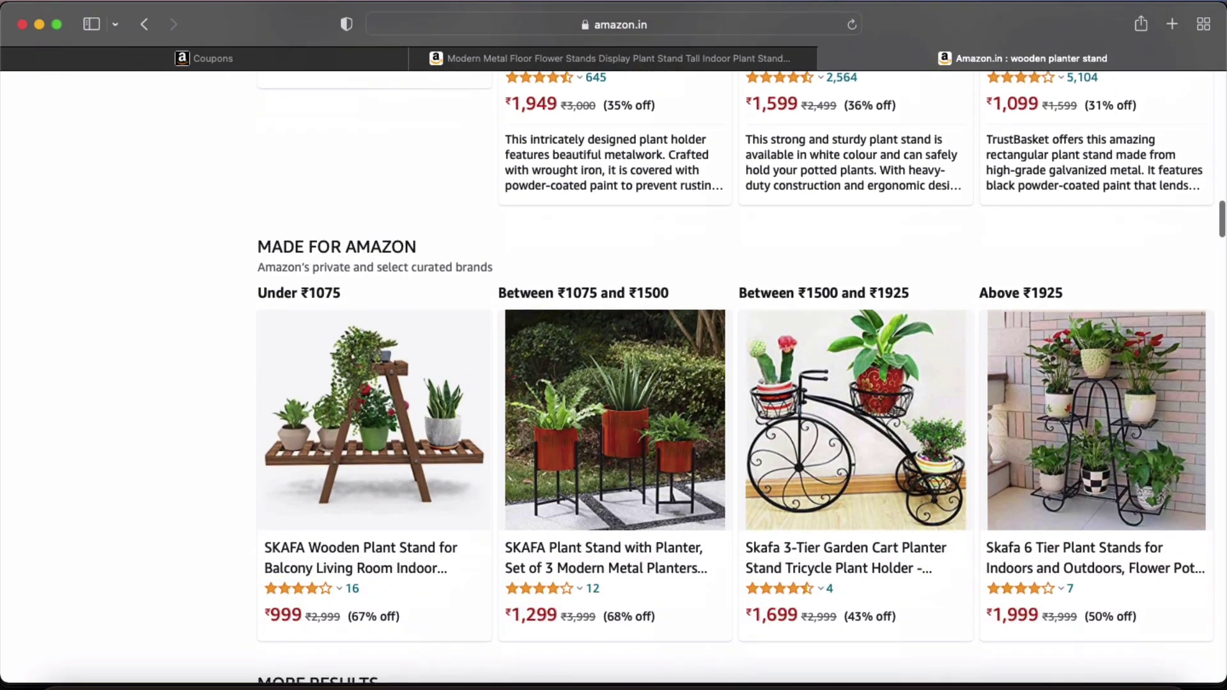
{"action": "scroll", "coordinate": [467, 380], "scroll_direction": "down", "scroll_amount": 10}
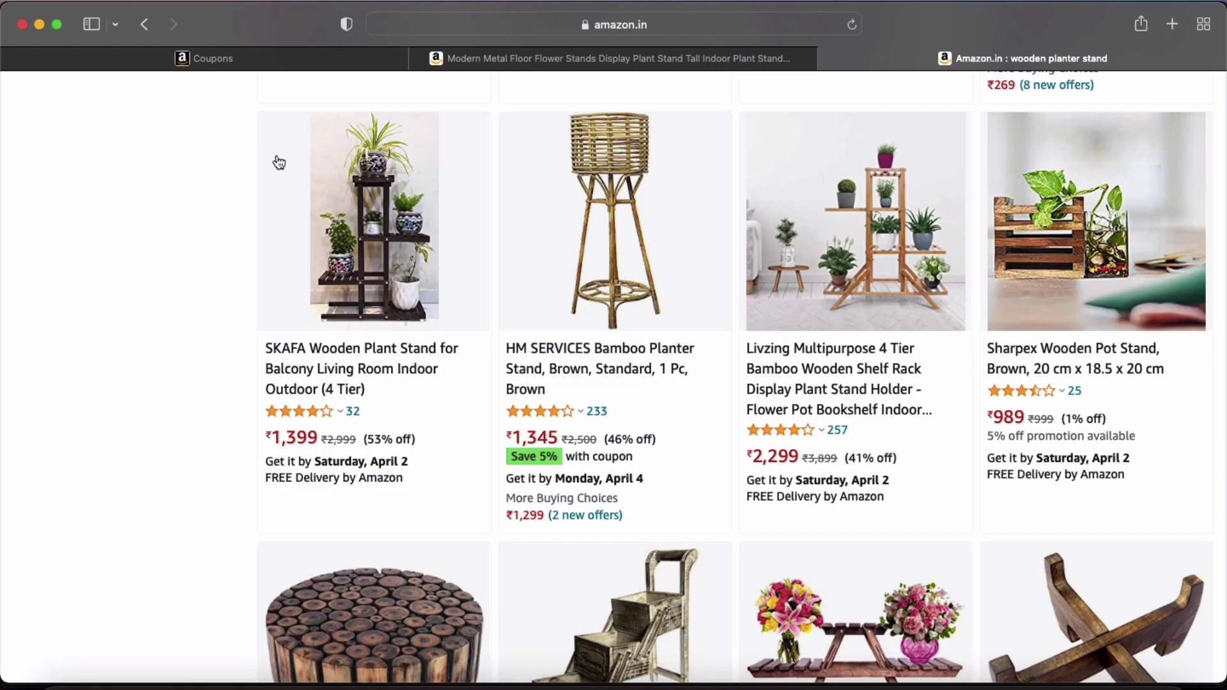
- From the Seller Central coupons list, begin creating a new coupon
{"action": "left_click", "coordinate": [277, 66]}
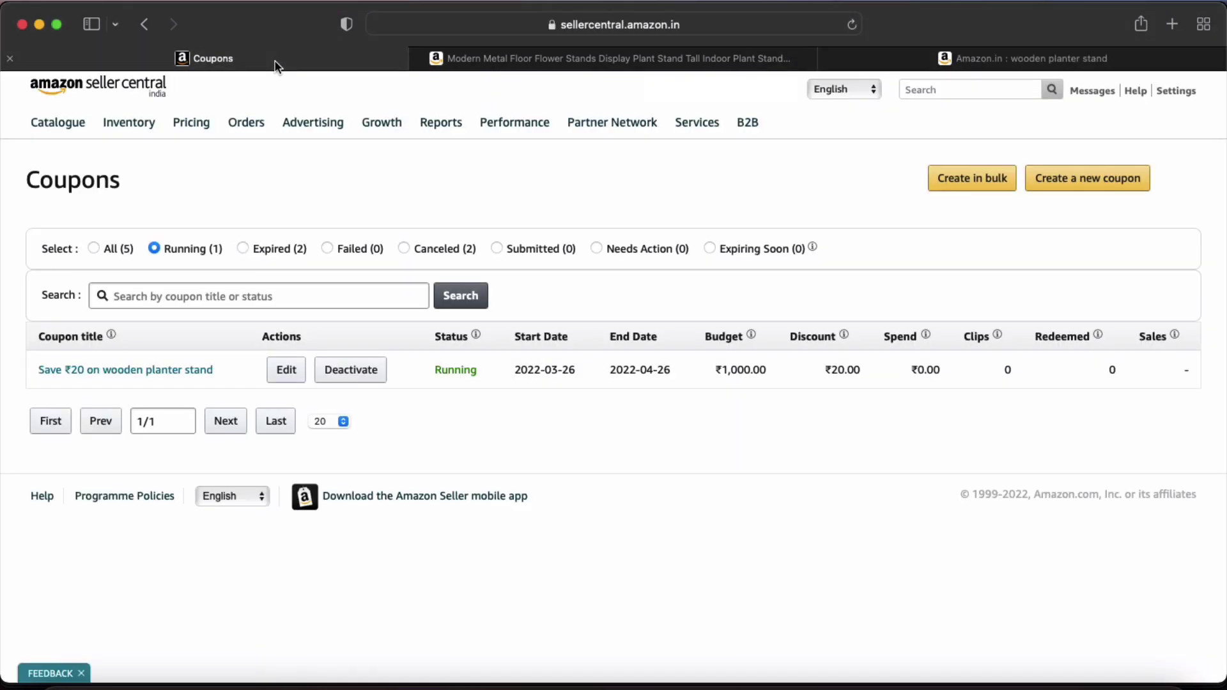
{"action": "mouse_move", "coordinate": [310, 125]}
{"action": "left_click", "coordinate": [1064, 181]}
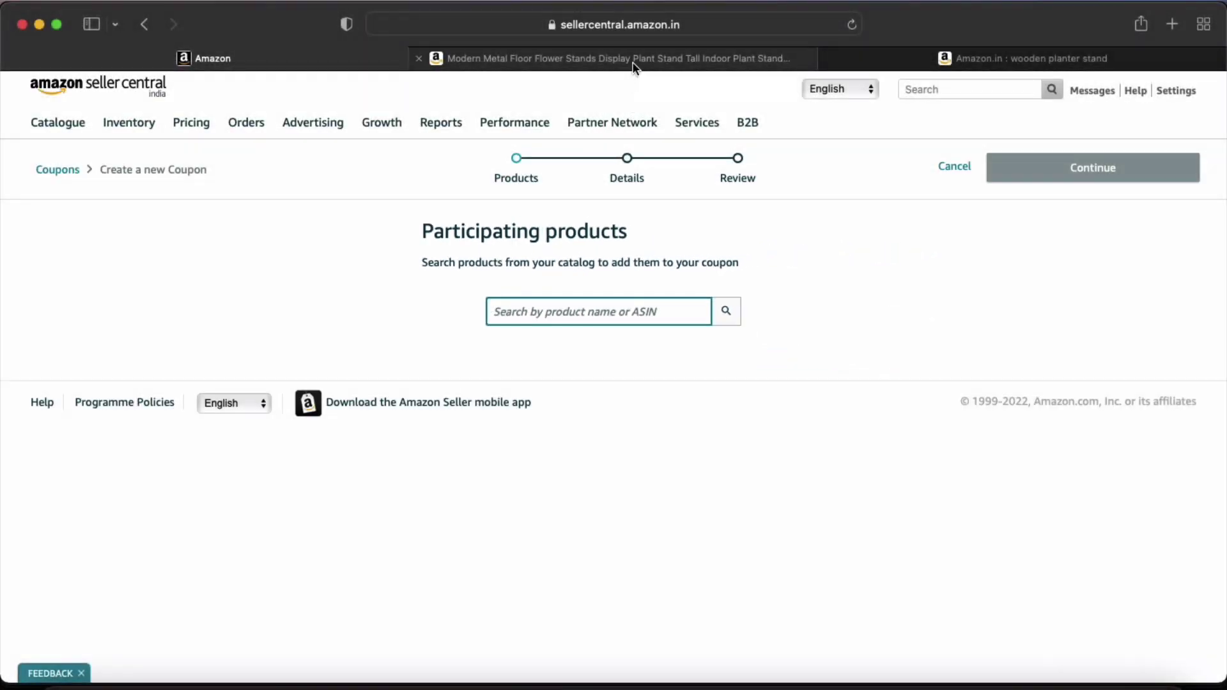
- Find the product by ASIN B09V7JH2PC, tick the Modern Metal Floor Flower Stand, and continue
{"action": "left_click", "coordinate": [632, 61]}
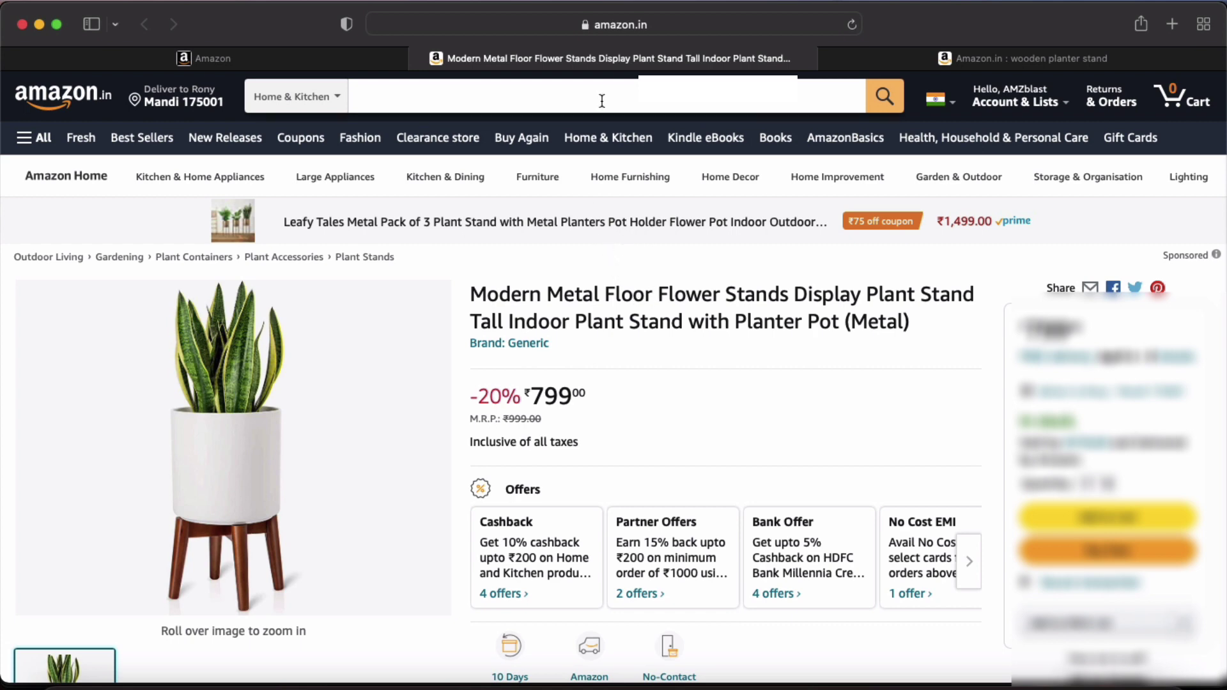
{"action": "double_click", "coordinate": [528, 24]}
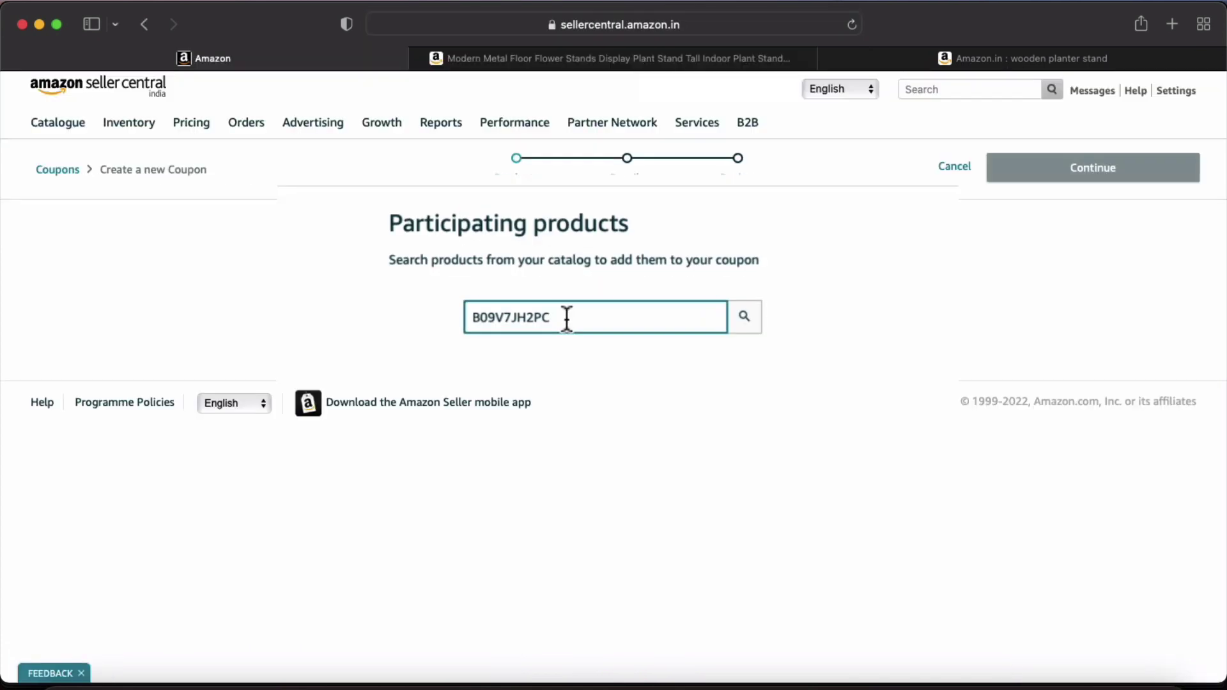
{"action": "left_click", "coordinate": [917, 366]}
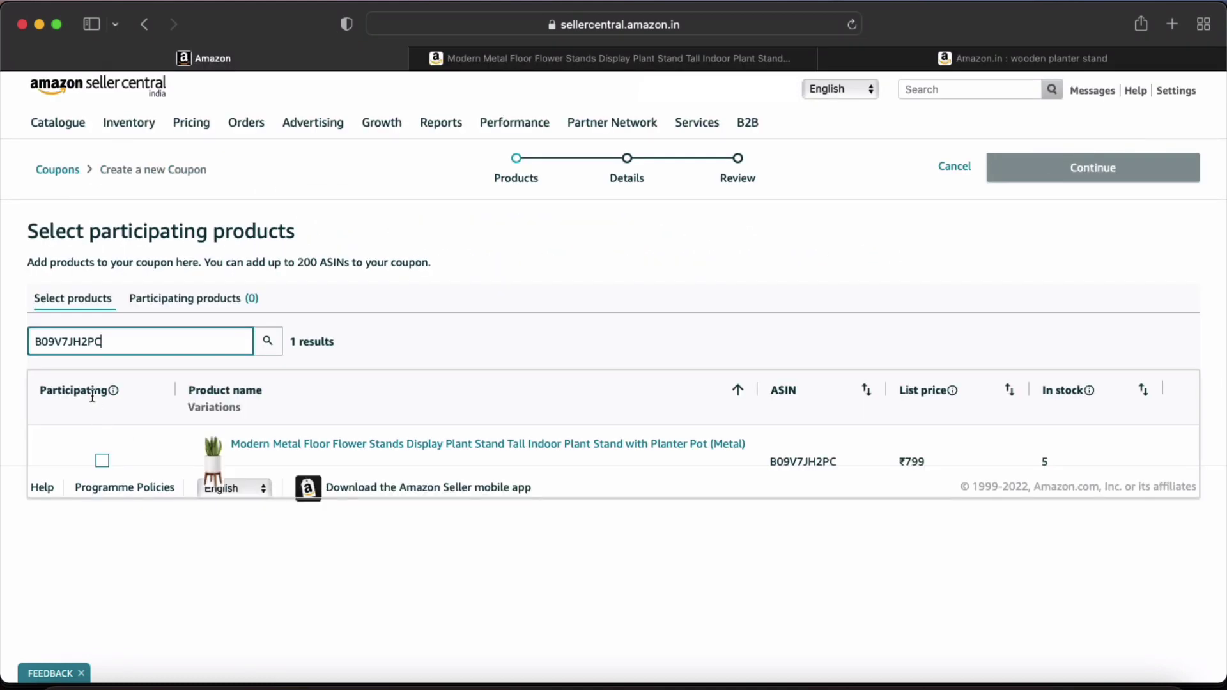
{"action": "left_click", "coordinate": [187, 471]}
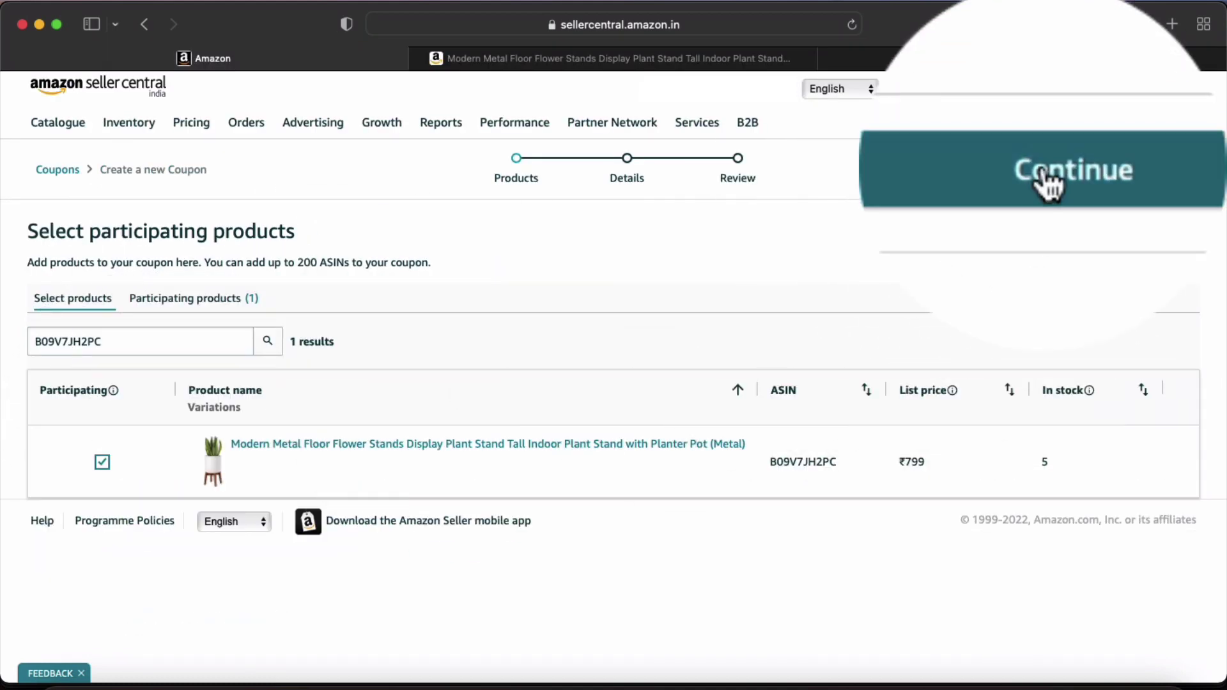
{"action": "left_click", "coordinate": [1086, 167]}
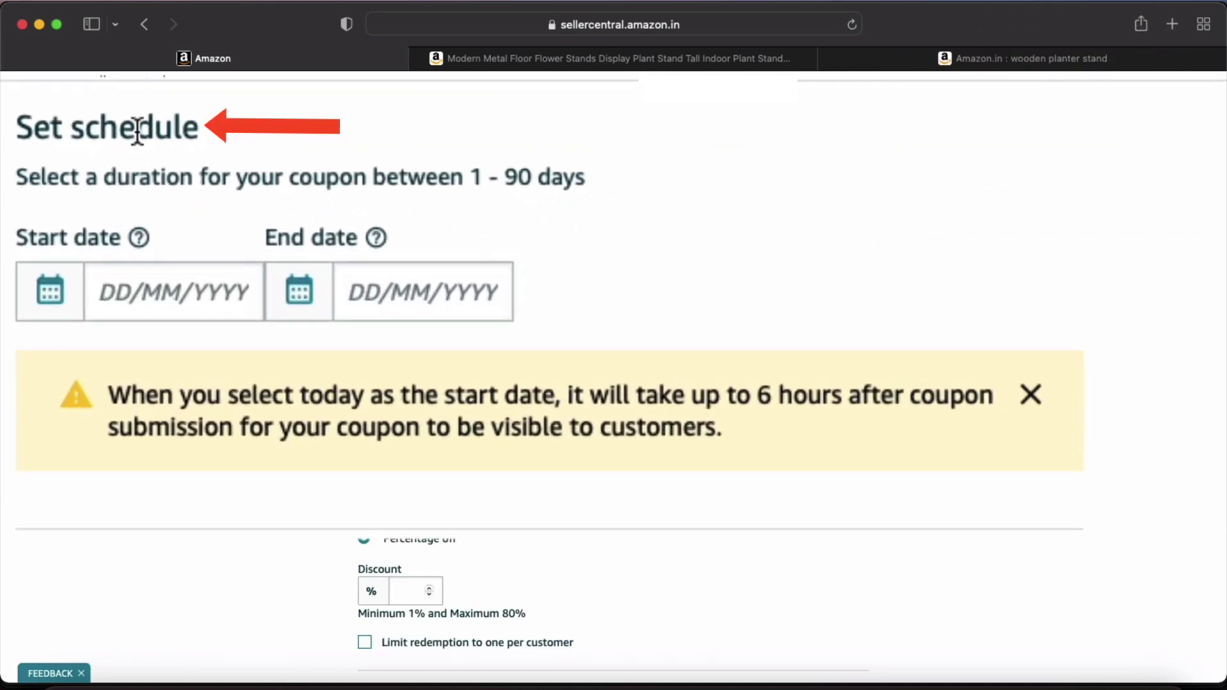
- Set the coupon start date to 28/03/2022 and end date to 27/04/2022
{"action": "left_click", "coordinate": [136, 292]}
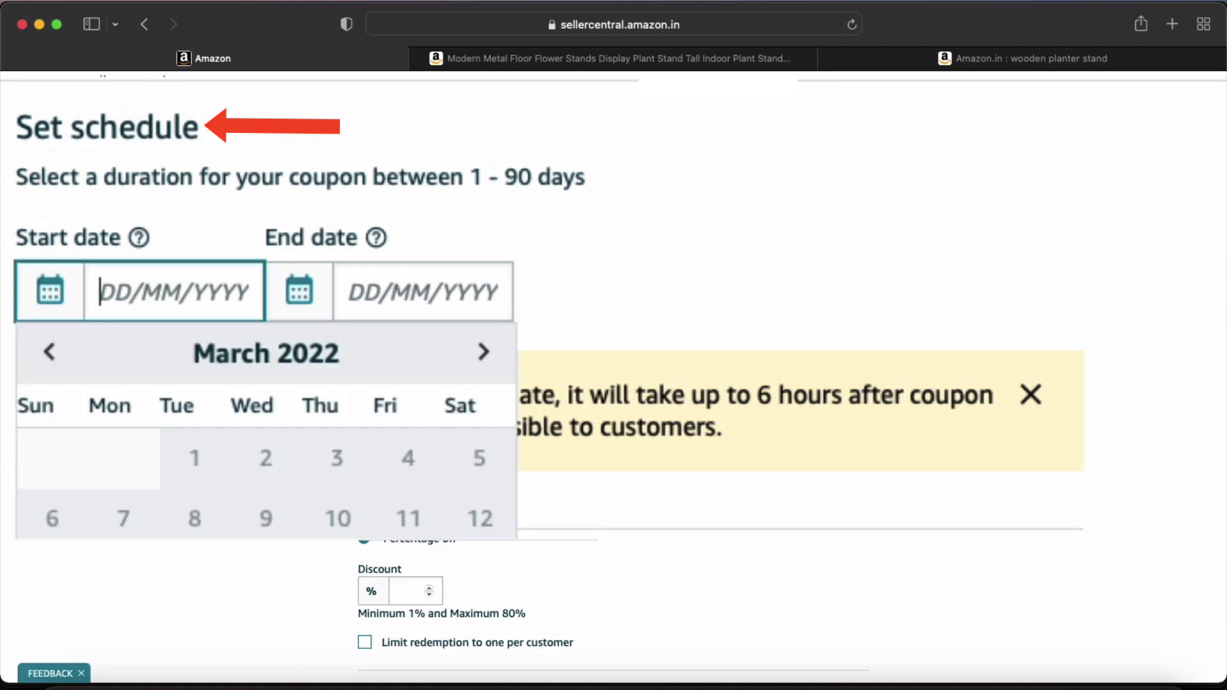
{"action": "type", "text": "28/03/2022"}
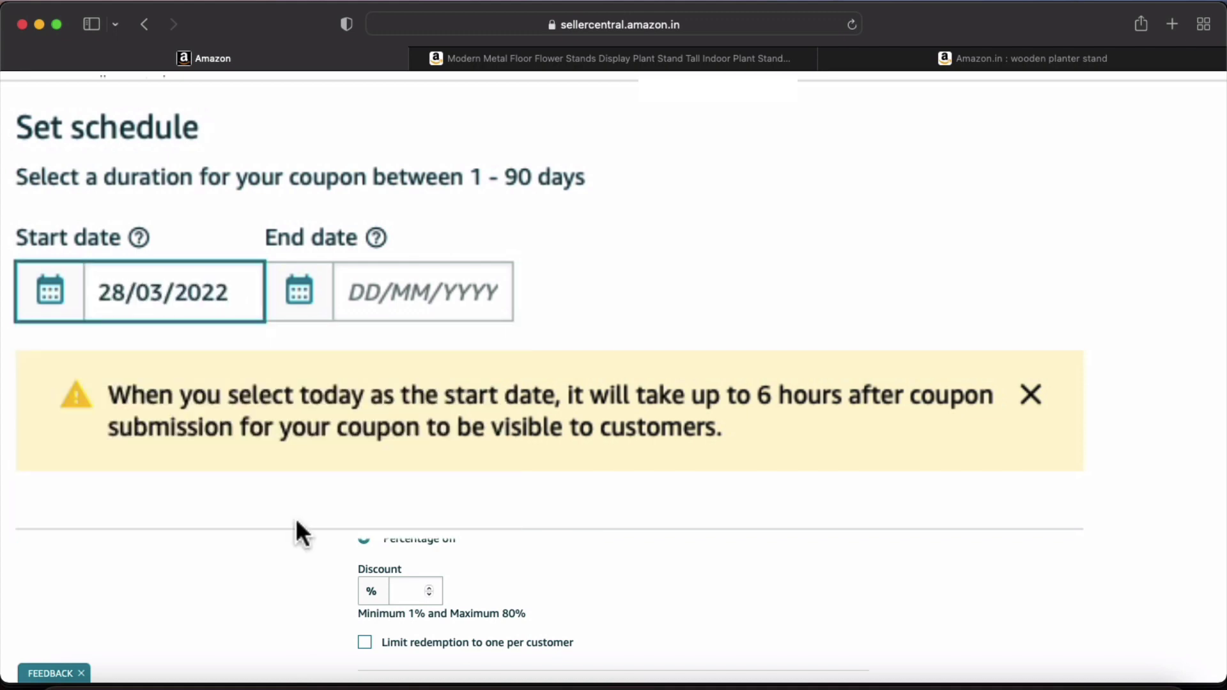
{"action": "left_click", "coordinate": [404, 310]}
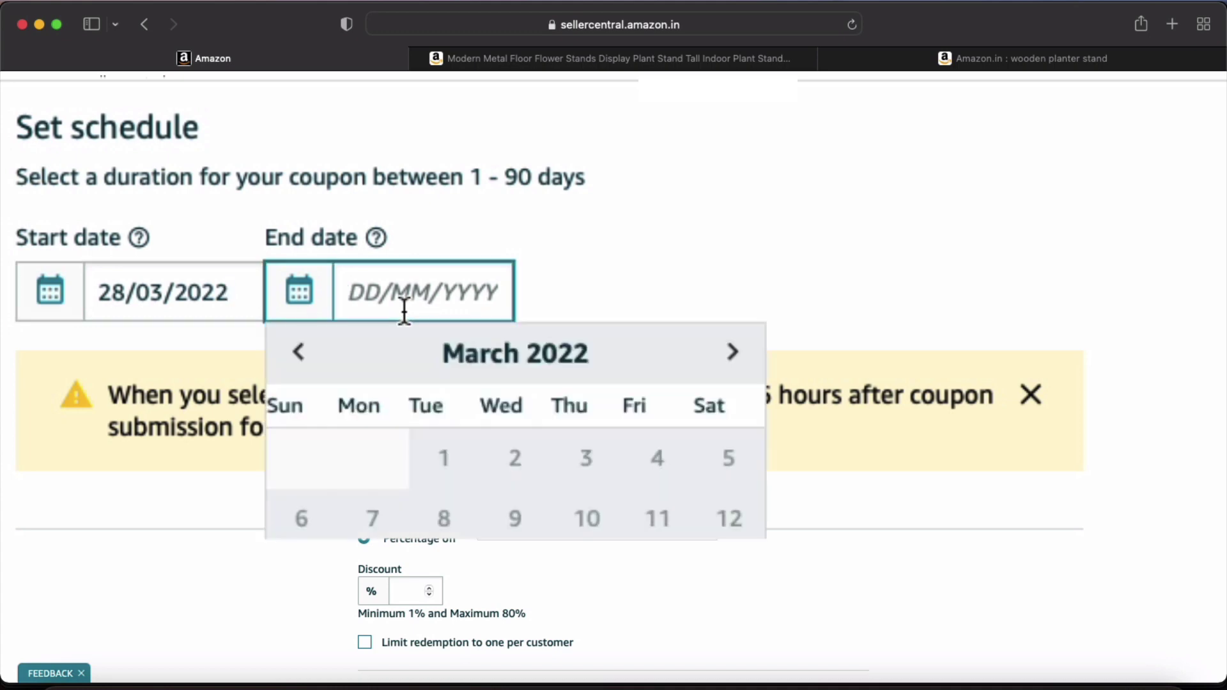
{"action": "left_click", "coordinate": [732, 352]}
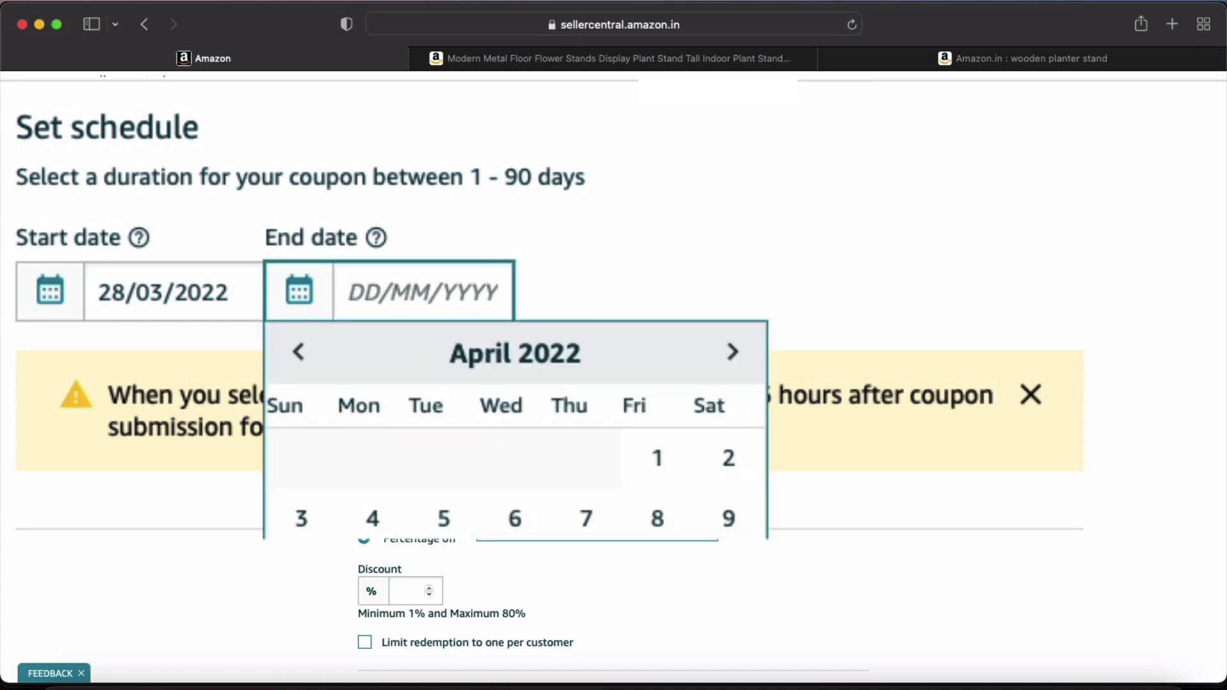
{"action": "type", "text": "27/04/2022"}
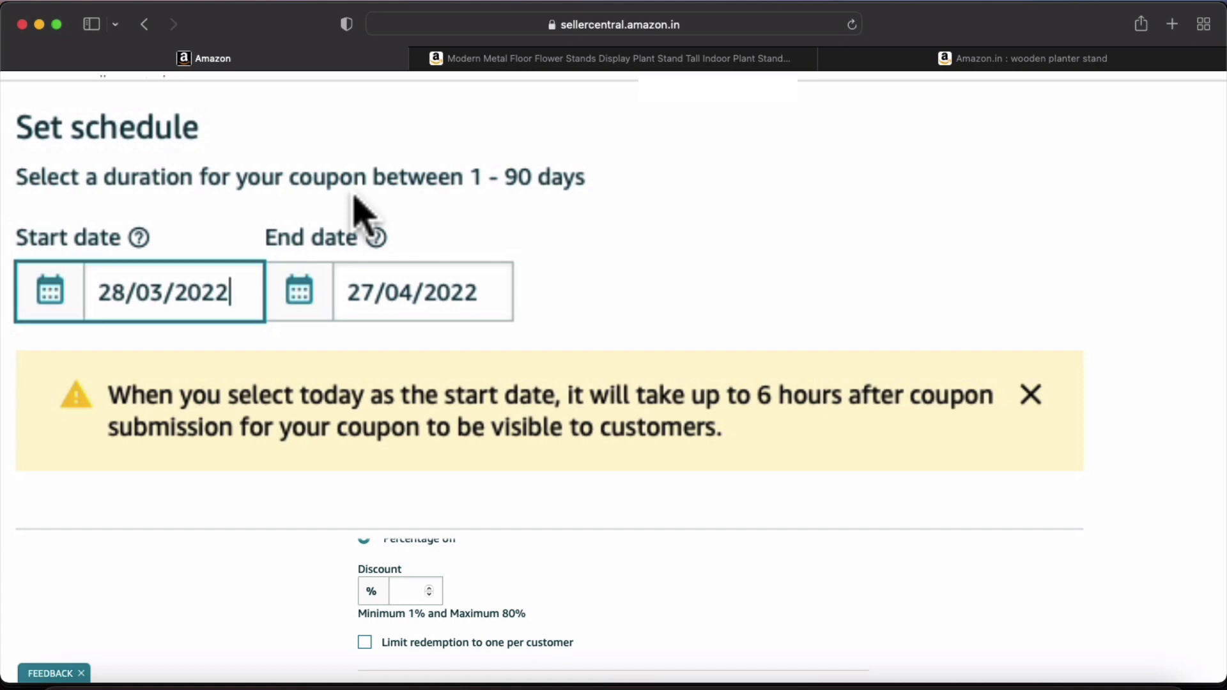
{"action": "scroll", "coordinate": [364, 214], "scroll_direction": "down", "scroll_amount": 5}
{"action": "scroll", "coordinate": [211, 320], "scroll_direction": "up", "scroll_amount": 5}
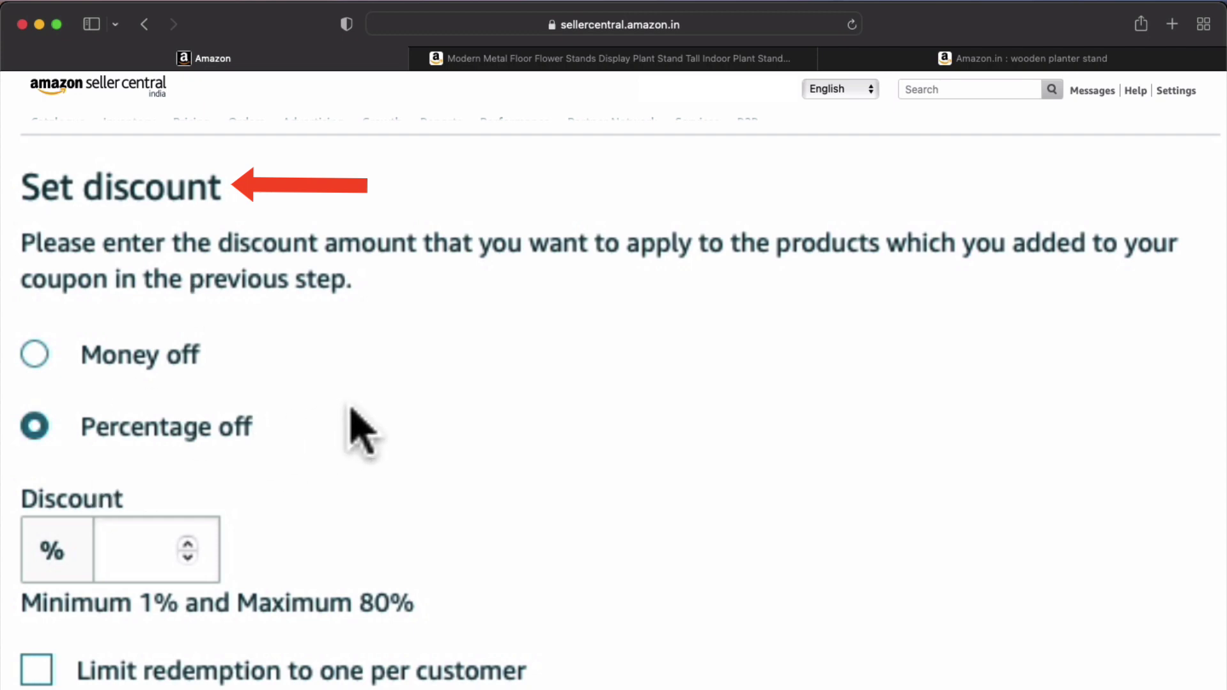
- Switch the discount type to Money off and enter 20 rupees as the amount
{"action": "scroll", "coordinate": [356, 430], "scroll_direction": "down", "scroll_amount": 5}
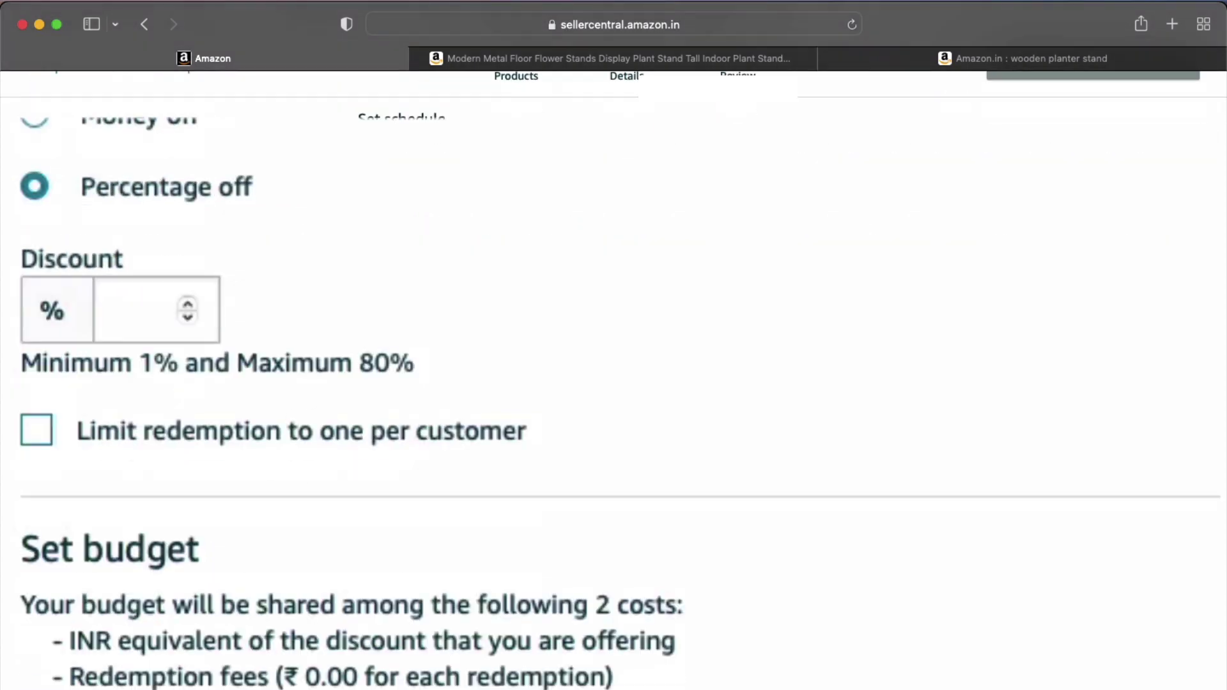
{"action": "left_click", "coordinate": [43, 123]}
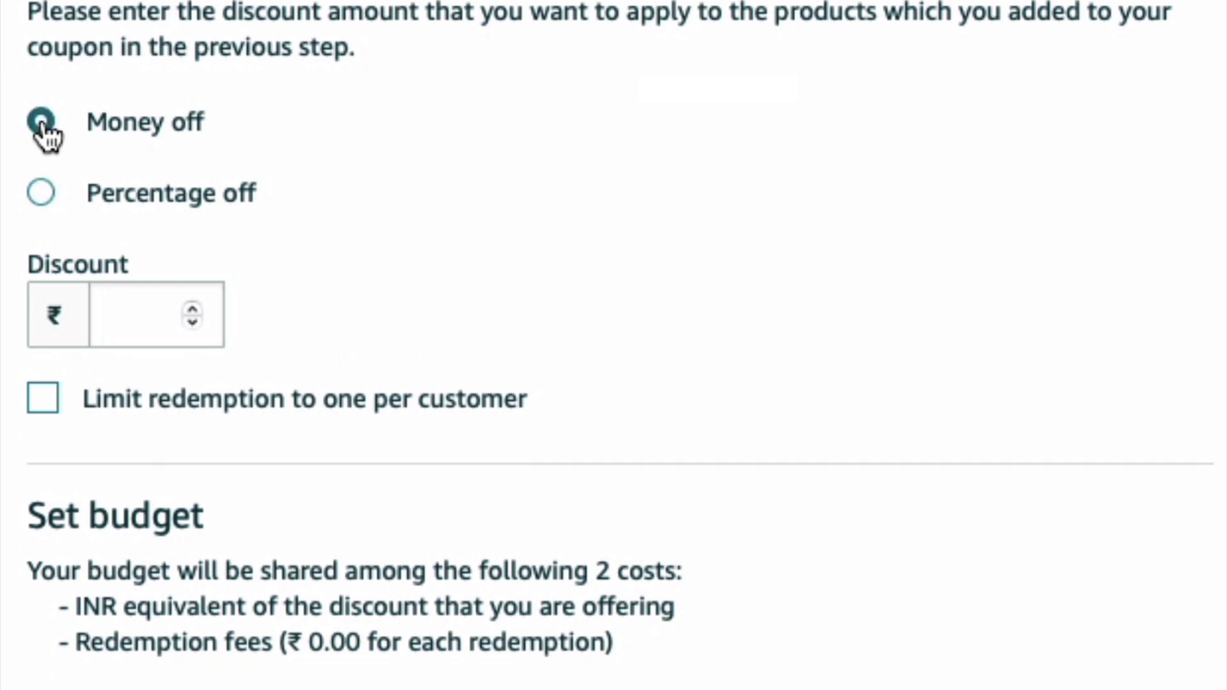
{"action": "left_click", "coordinate": [122, 313]}
{"action": "left_click", "coordinate": [122, 314]}
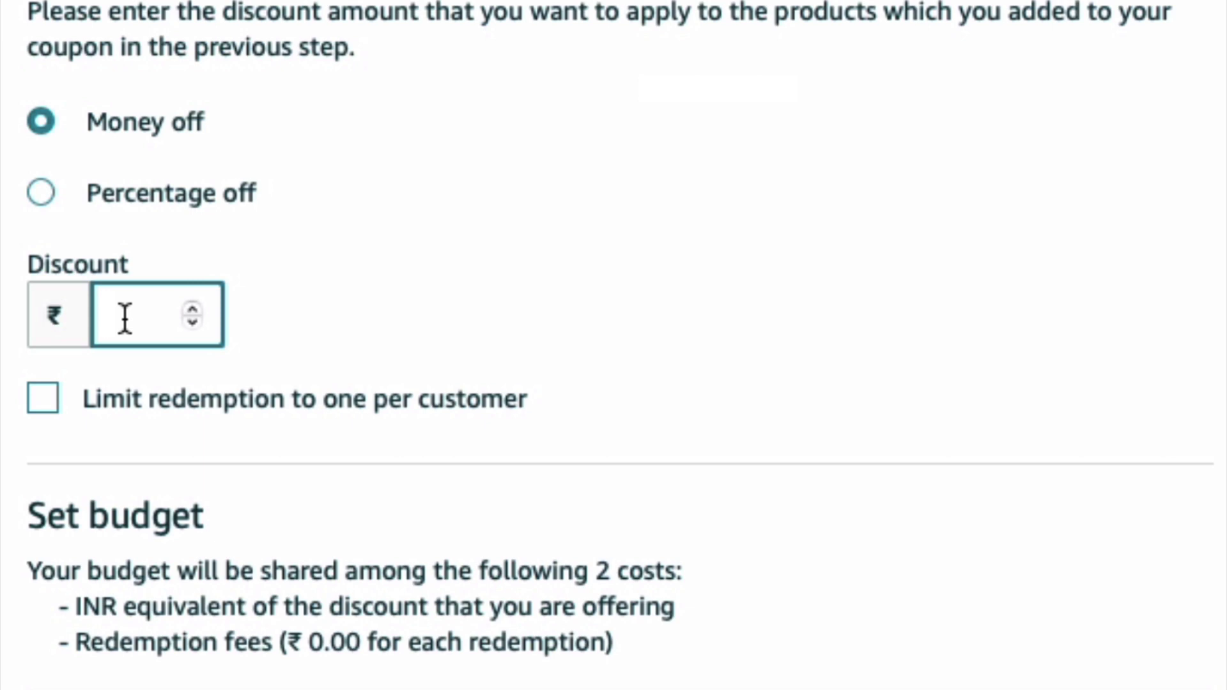
{"action": "type", "text": "2"}
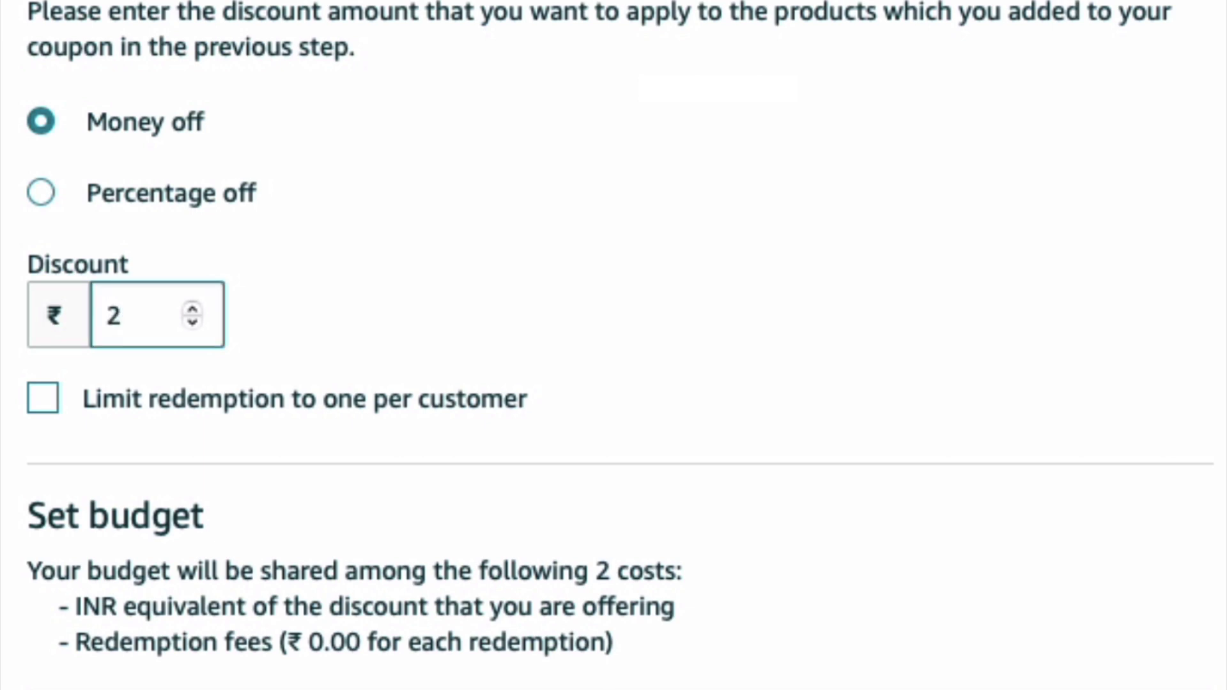
{"action": "type", "text": "0"}
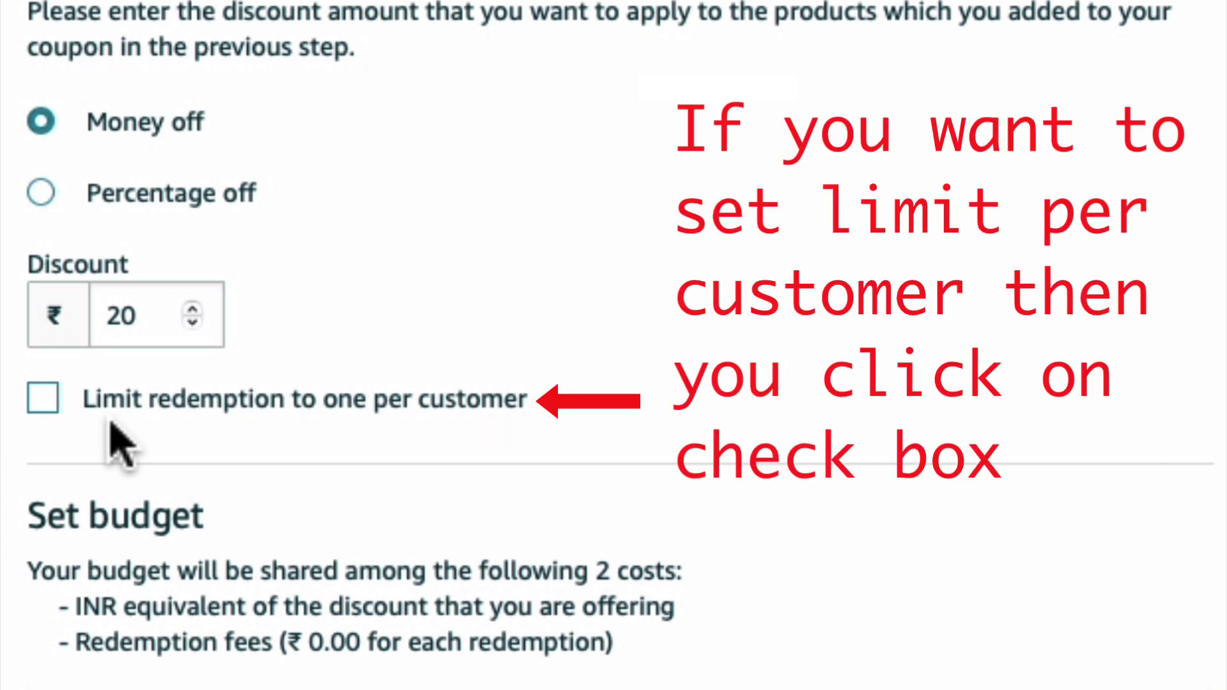
{"action": "scroll", "coordinate": [121, 447], "scroll_direction": "down", "scroll_amount": 4}
- Set the coupon budget to ₹1000
{"action": "left_click", "coordinate": [471, 572]}
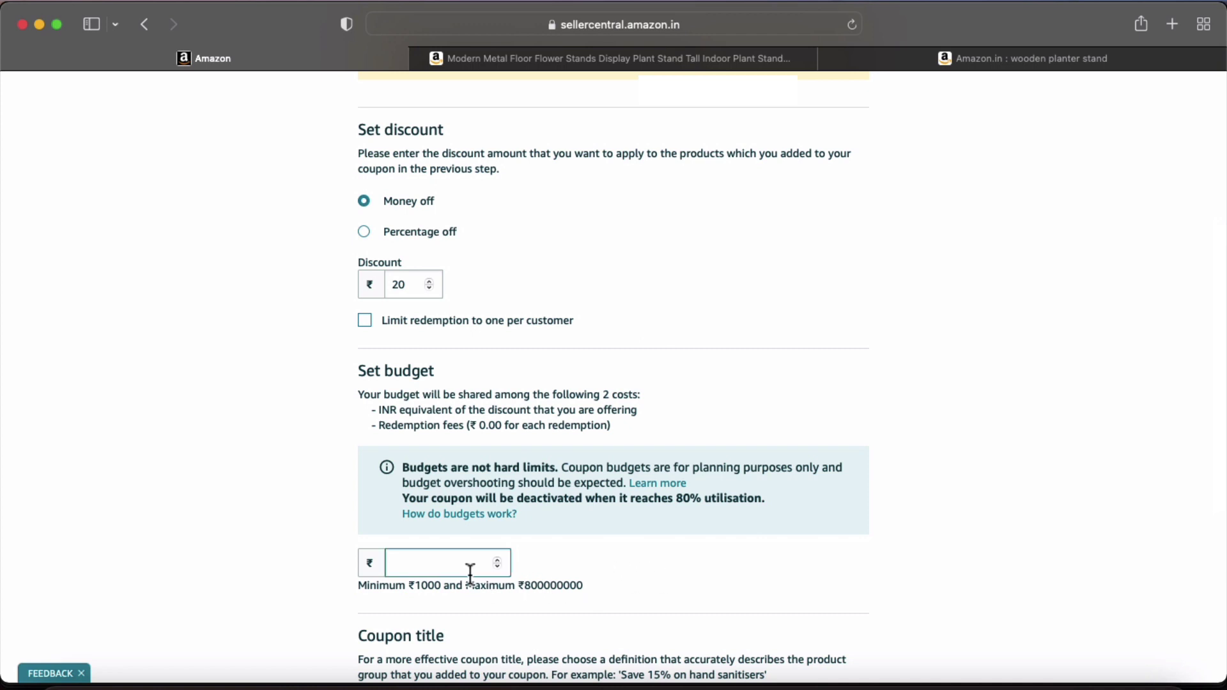
{"action": "left_click", "coordinate": [468, 565]}
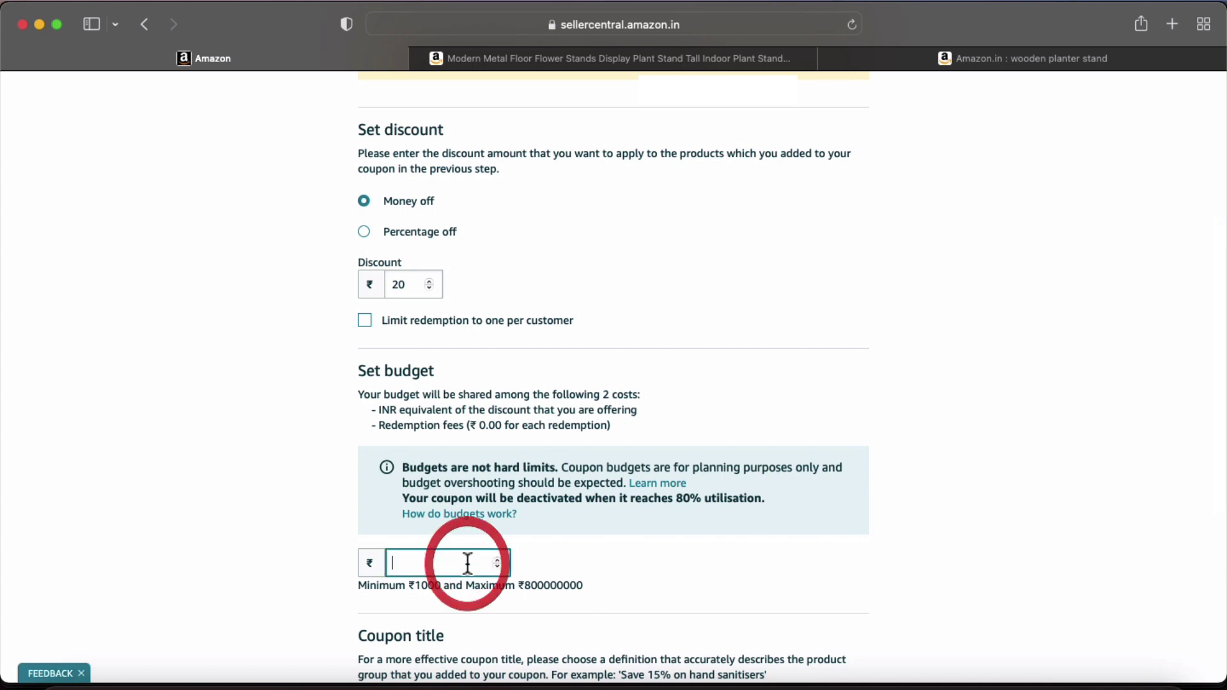
{"action": "type", "text": "1000"}
{"action": "scroll", "coordinate": [468, 568], "scroll_direction": "down", "scroll_amount": 2}
{"action": "scroll", "coordinate": [613, 377], "scroll_direction": "down", "scroll_amount": 5}
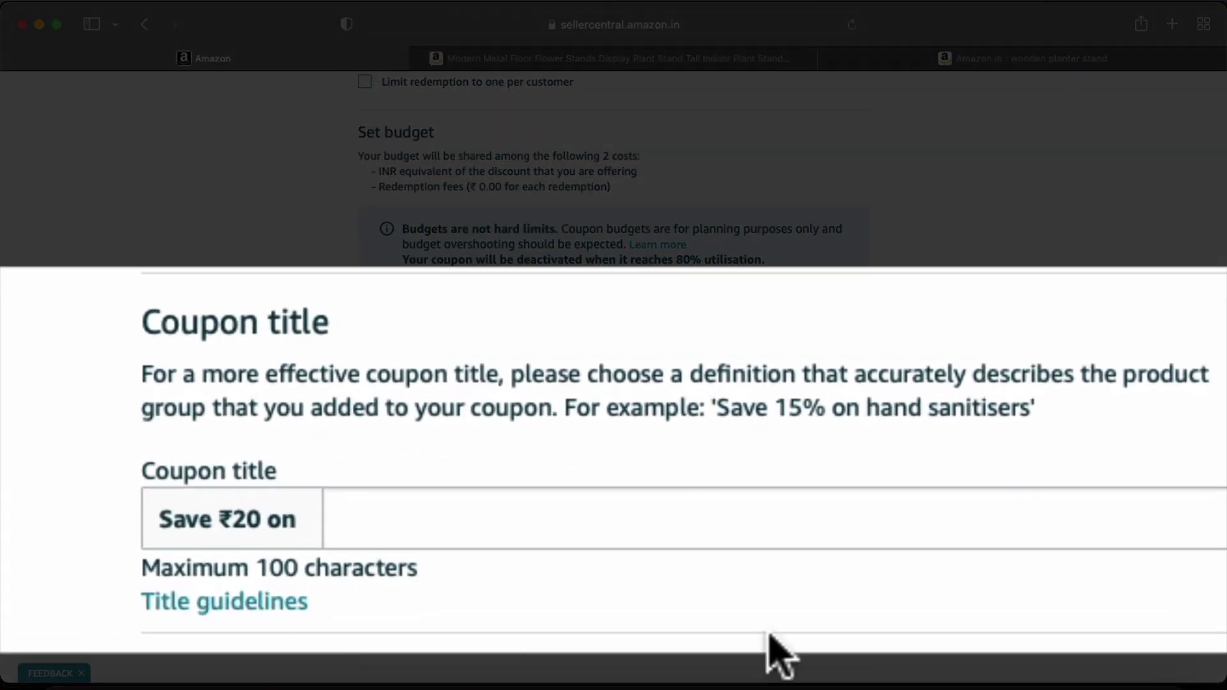
- Title the coupon 'Save ₹20 on planter stand', fixing the run-together words
{"action": "left_click", "coordinate": [537, 490]}
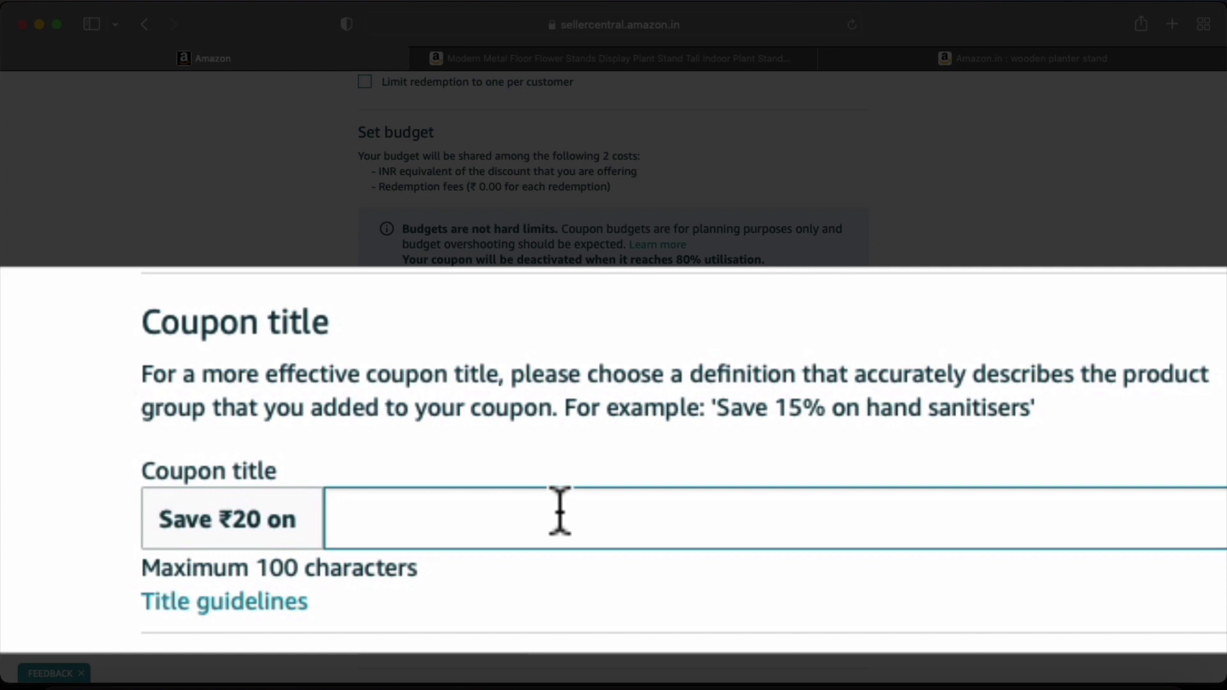
{"action": "left_click", "coordinate": [559, 512]}
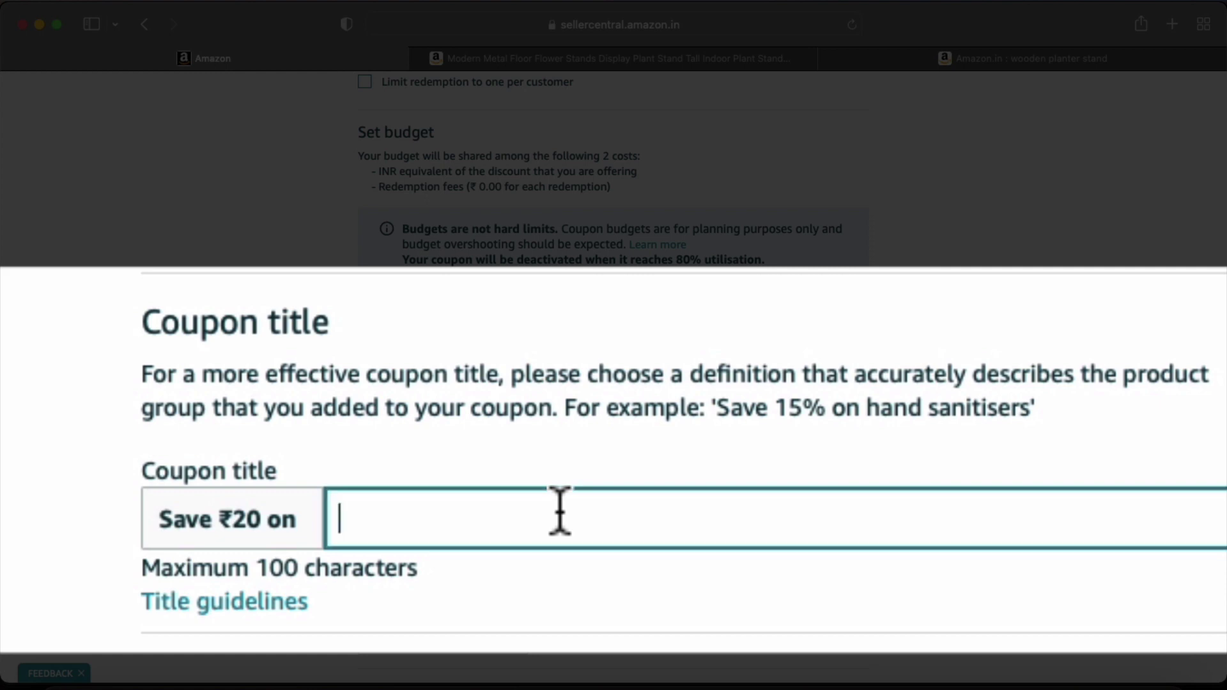
{"action": "type", "text": "plant"}
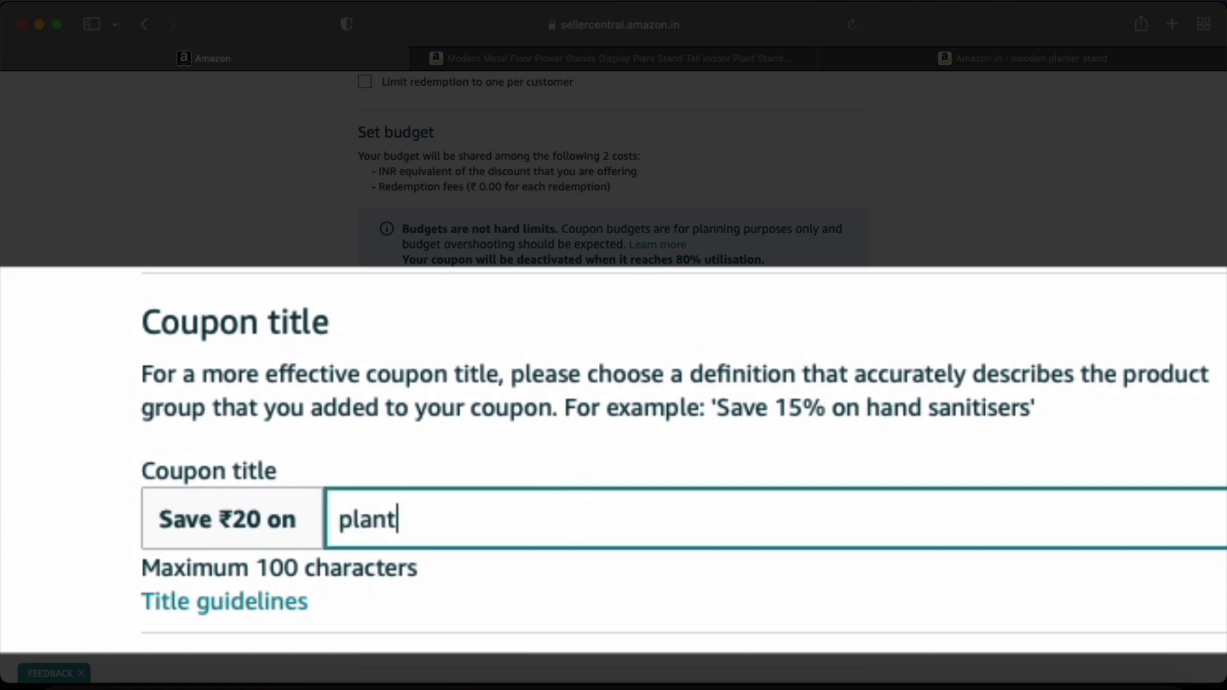
{"action": "type", "text": "erstand"}
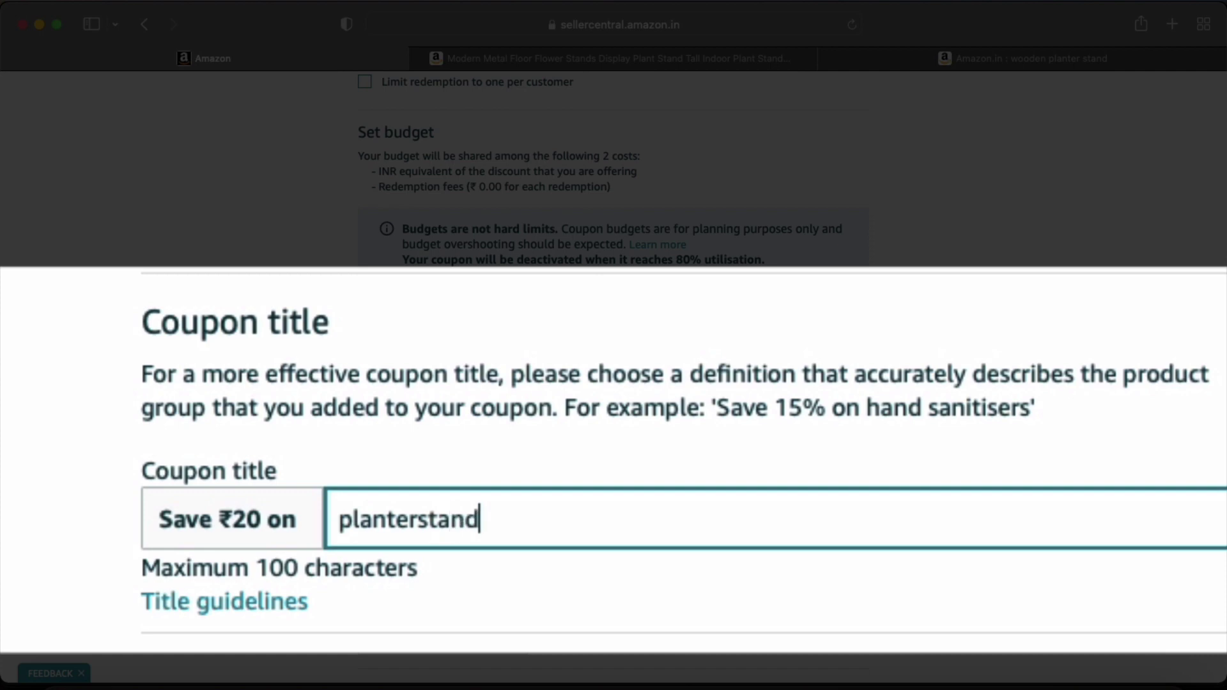
{"action": "key", "text": "BackSpace"}
{"action": "key", "text": "BackSpace"}
{"action": "key", "text": "BackSpace"}
{"action": "key", "text": "BackSpace"}
{"action": "key", "text": "BackSpace"}
{"action": "type", "text": "stand"}
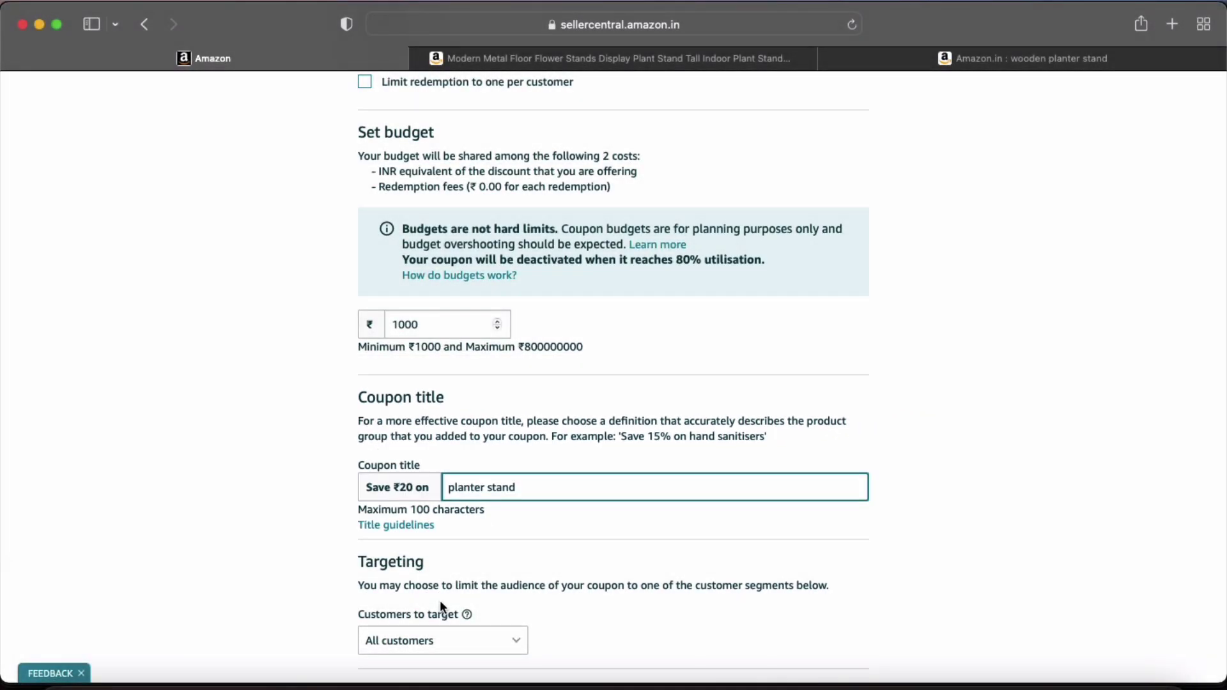
{"action": "left_click", "coordinate": [546, 611]}
{"action": "scroll", "coordinate": [547, 610], "scroll_direction": "down", "scroll_amount": 3}
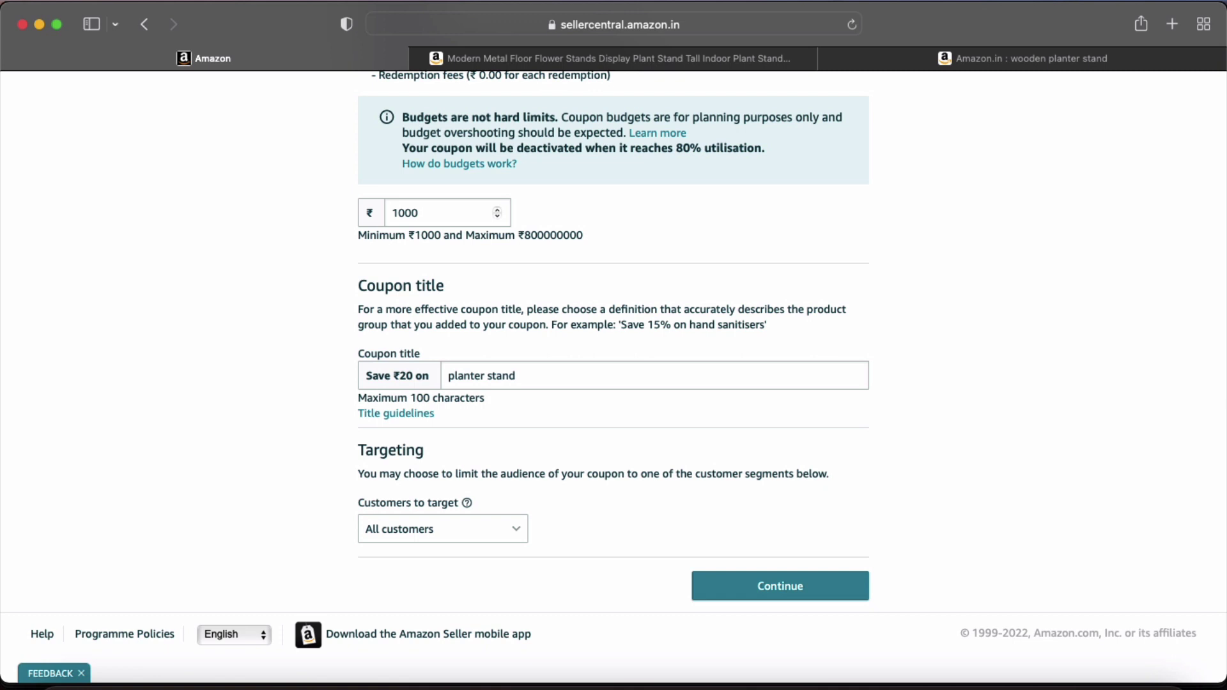
- Choose All customers as the target audience and continue to the Review step
{"action": "left_click", "coordinate": [510, 536]}
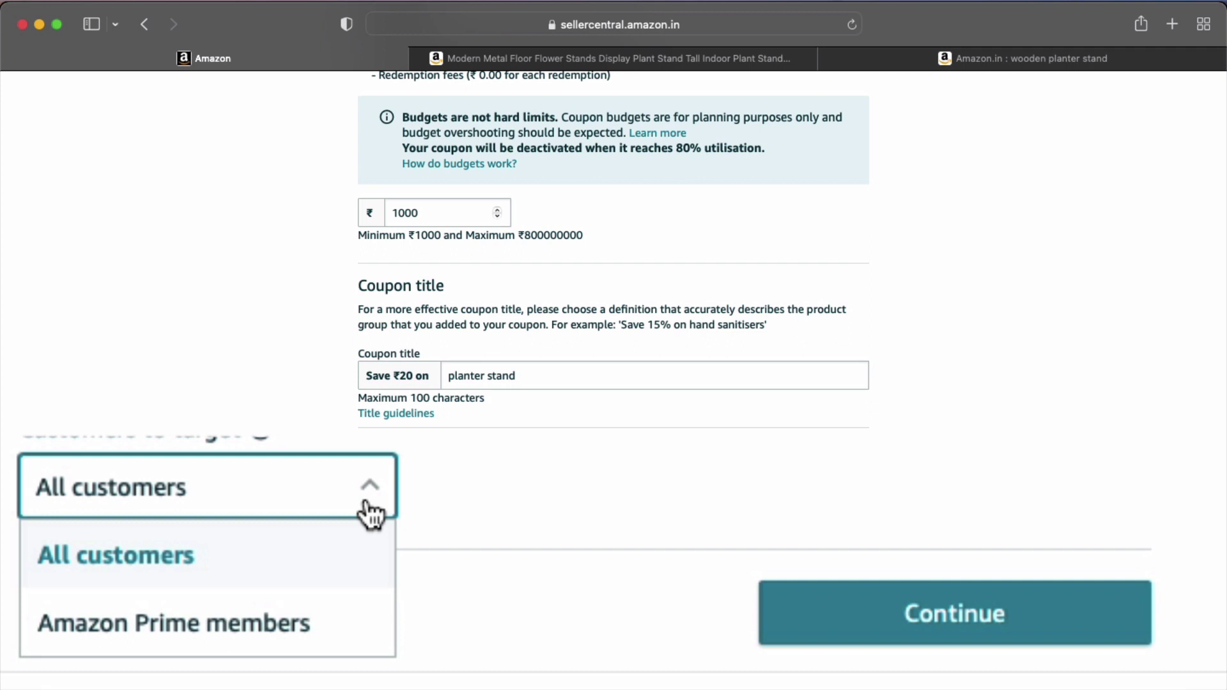
{"action": "left_click", "coordinate": [156, 578]}
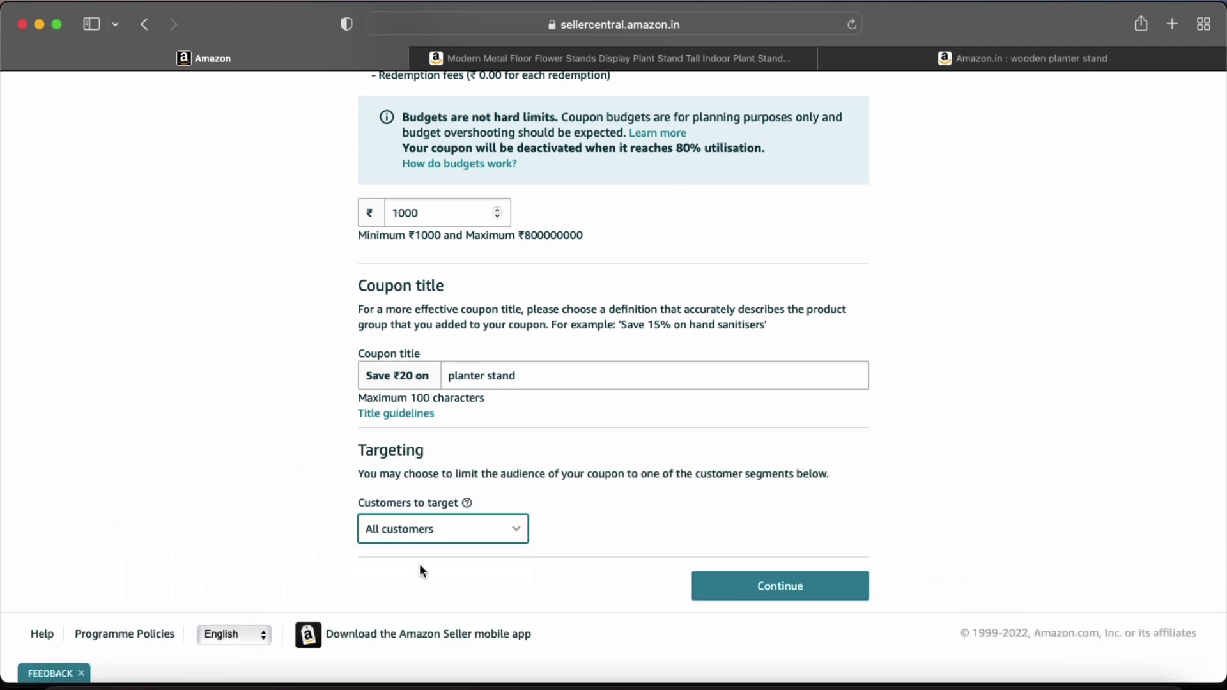
{"action": "left_click", "coordinate": [795, 591]}
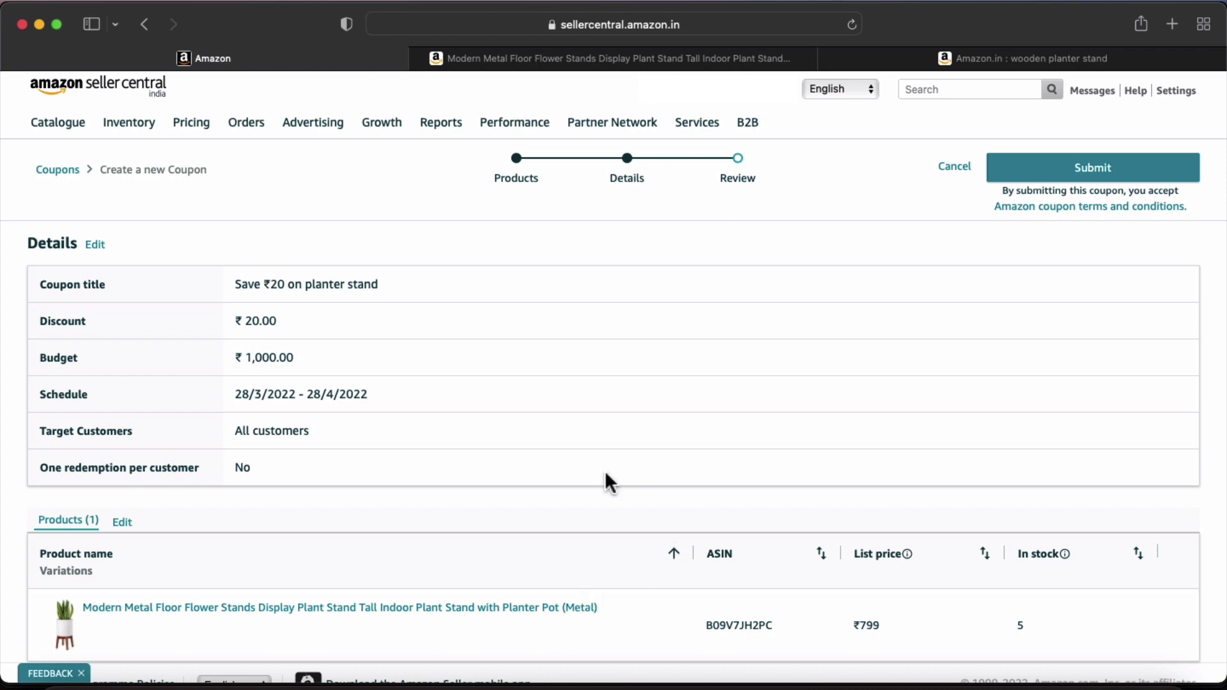
- Submit the ₹20 planter stand coupon from the Review page
{"action": "left_click", "coordinate": [1067, 171]}
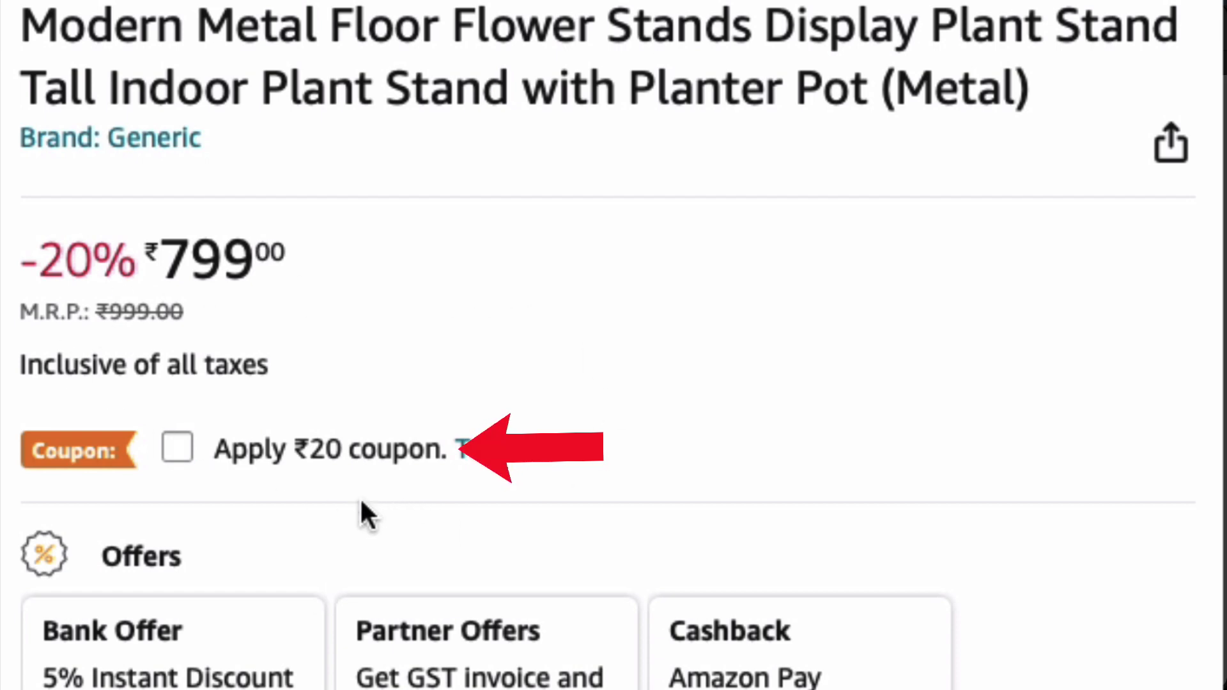
- Tick 'Apply ₹20 coupon' on the Modern Metal Floor Flower Stand page
{"action": "left_click", "coordinate": [173, 465]}
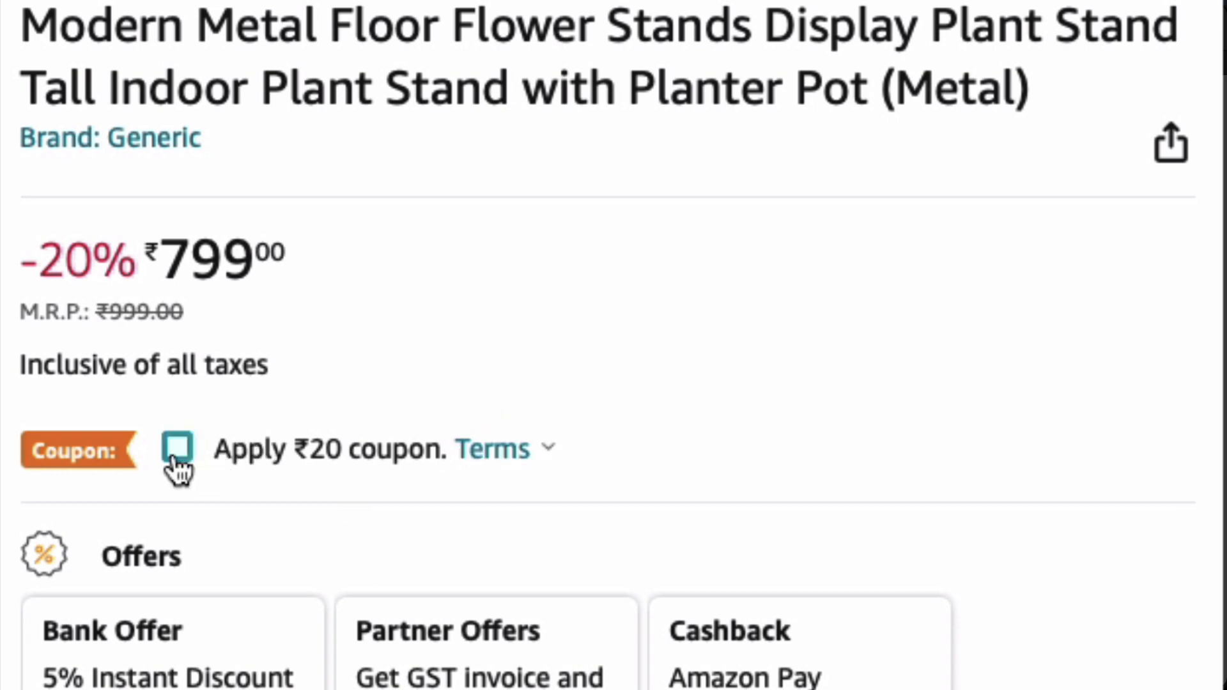